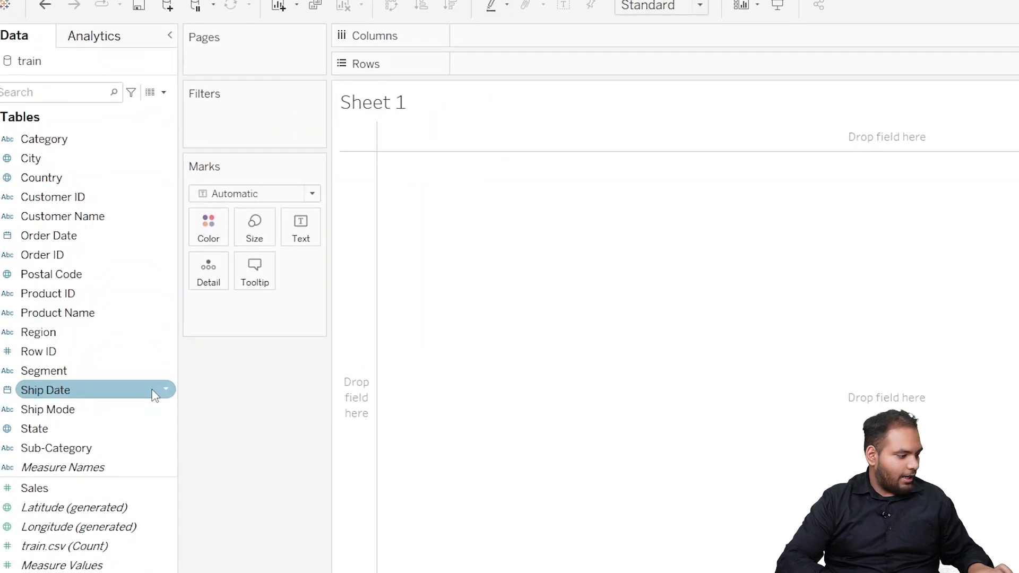
# Step: Build a bar chart of Sales by Region, swap its rows and columns to make the bars vertical, and colour them by Sales
pyautogui.moveTo(119, 338); pyautogui.dragTo(561, 78)
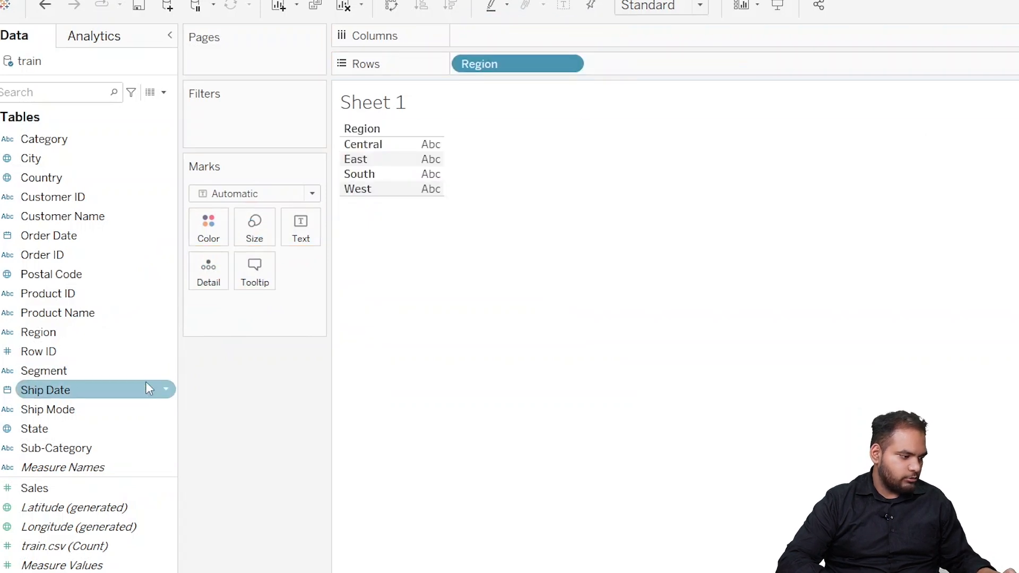
pyautogui.click(140, 493)
pyautogui.moveTo(140, 499); pyautogui.dragTo(537, 34)
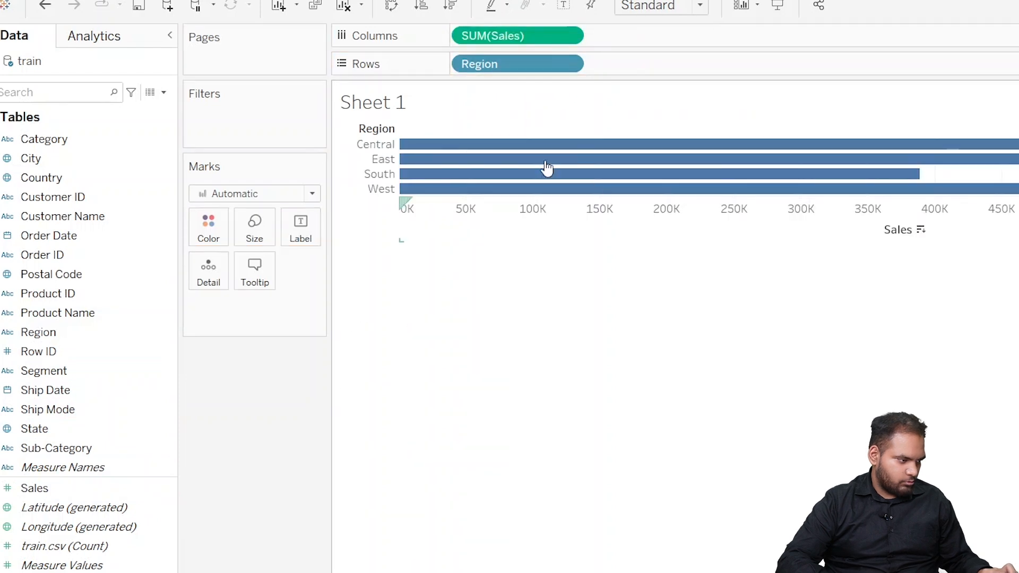
pyautogui.click(392, 6)
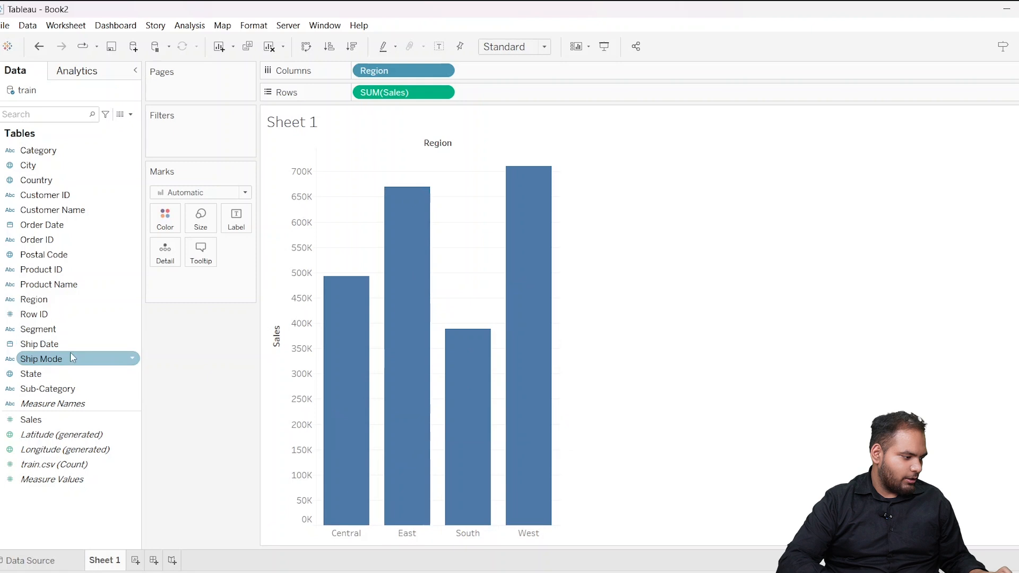
pyautogui.moveTo(83, 420)
pyautogui.mouseDown()
pyautogui.moveTo(195, 218)
pyautogui.moveTo(165, 219)
pyautogui.mouseUp()
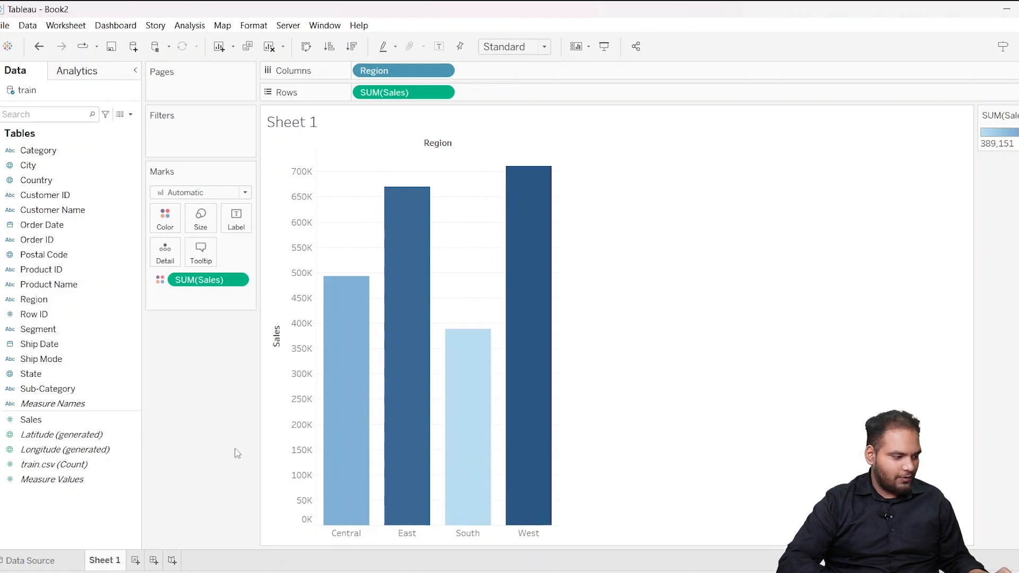
# Step: On a new worksheet, plot Sales by year of Order Date as a line chart and widen the chart
pyautogui.click(135, 560)
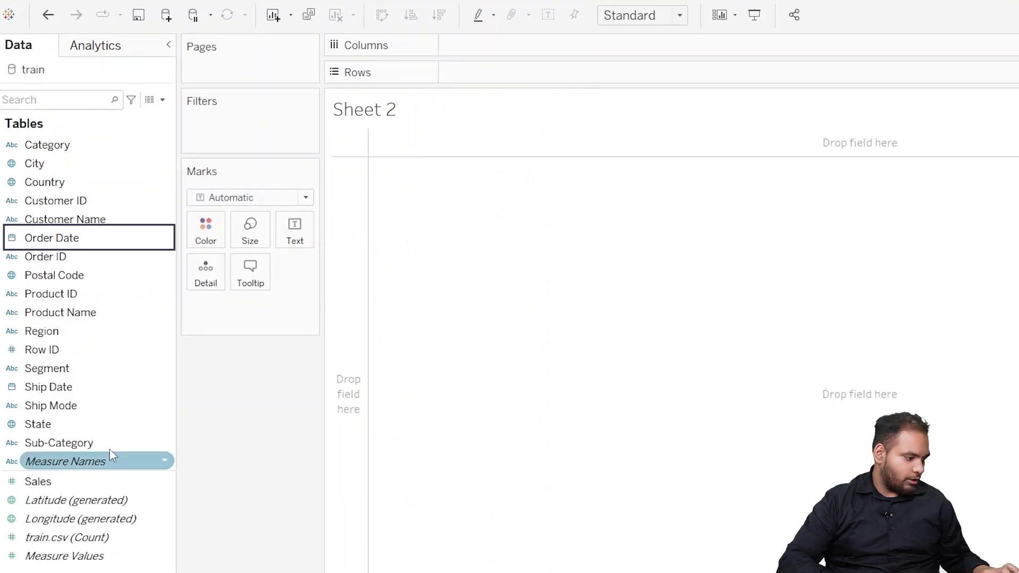
pyautogui.moveTo(109, 234); pyautogui.dragTo(544, 46)
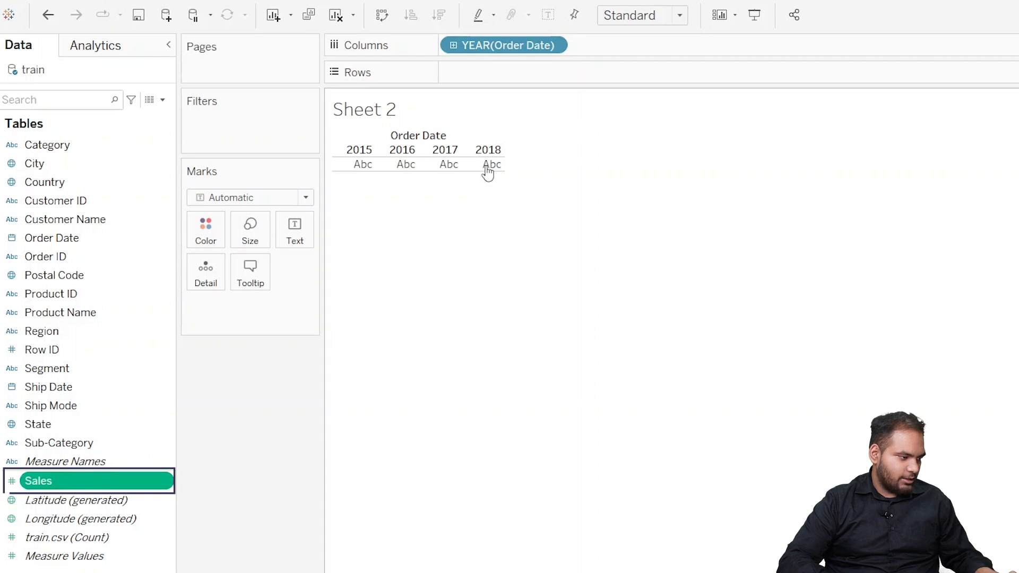
pyautogui.moveTo(152, 487); pyautogui.dragTo(629, 81)
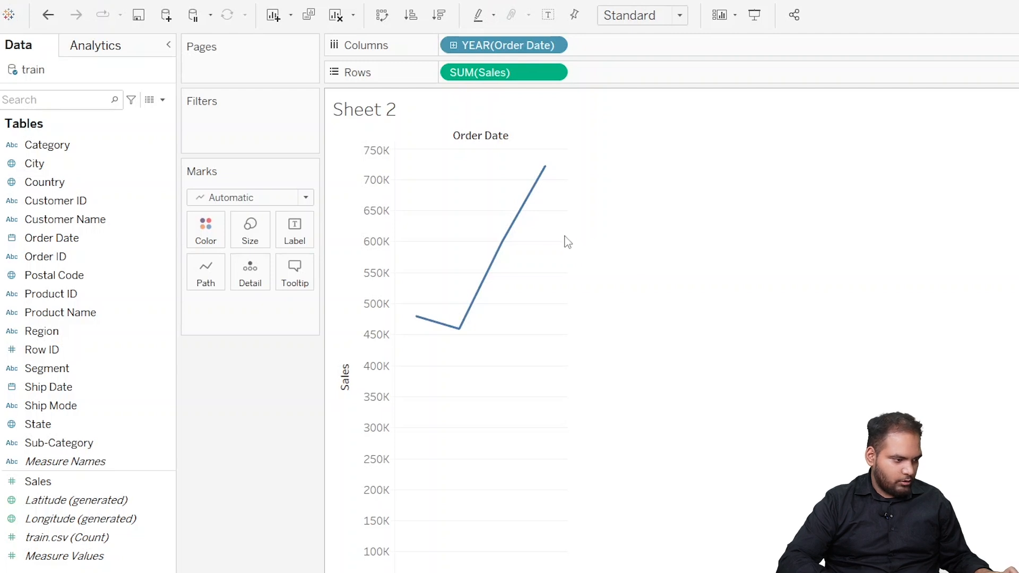
pyautogui.moveTo(565, 236); pyautogui.dragTo(851, 228)
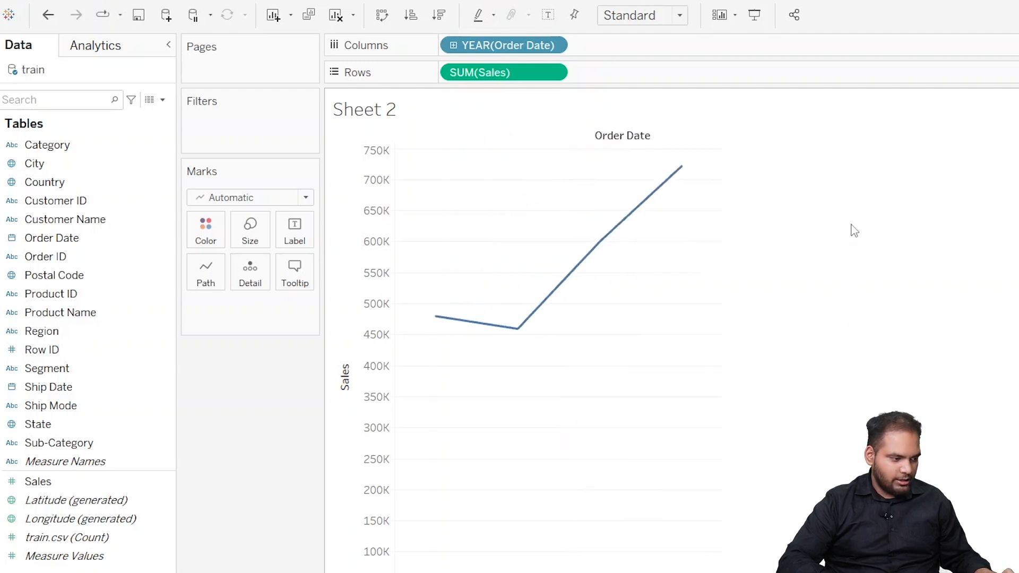
# Step: Label the points of the yearly sales line with their Sales values
pyautogui.moveTo(87, 480); pyautogui.dragTo(302, 234)
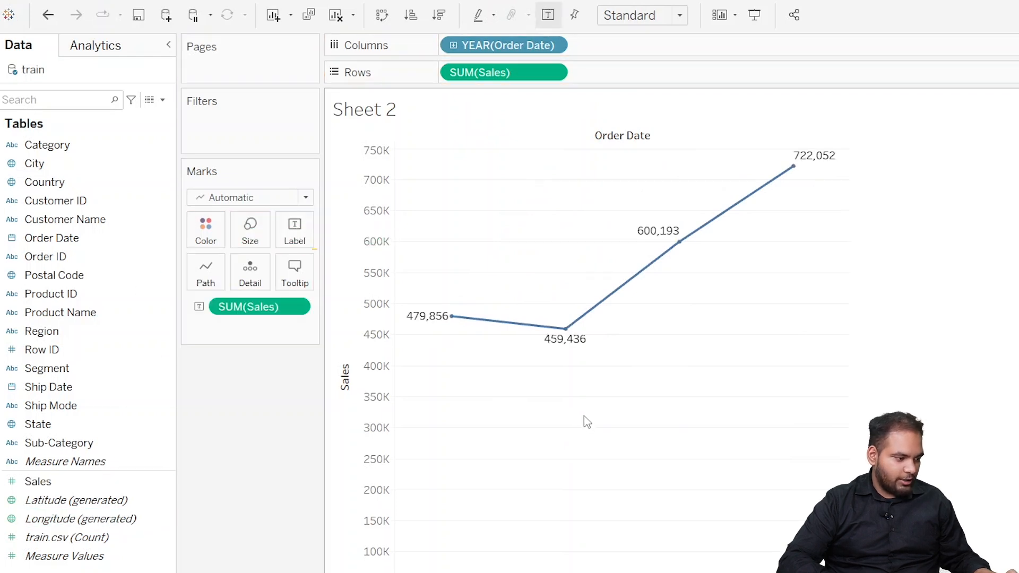
pyautogui.moveTo(558, 339)
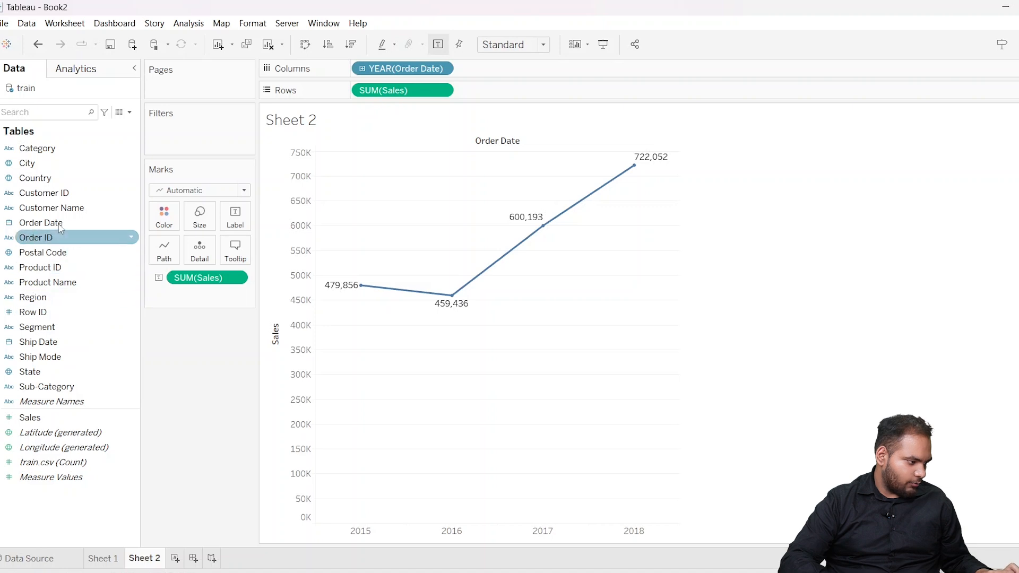
pyautogui.click(103, 227)
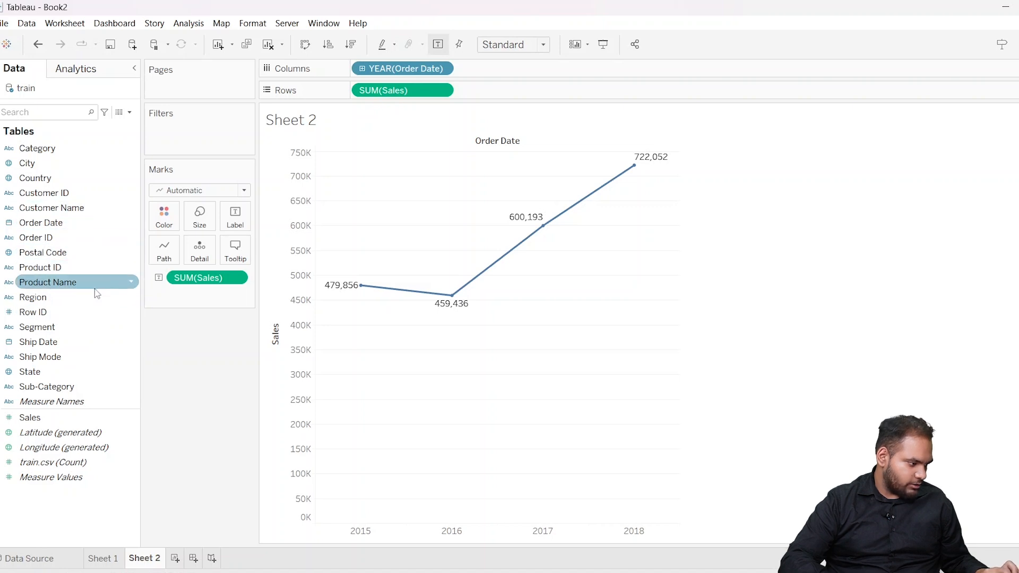
pyautogui.moveTo(93, 291)
pyautogui.mouseDown()
pyautogui.moveTo(180, 205)
pyautogui.moveTo(90, 289)
pyautogui.mouseUp()
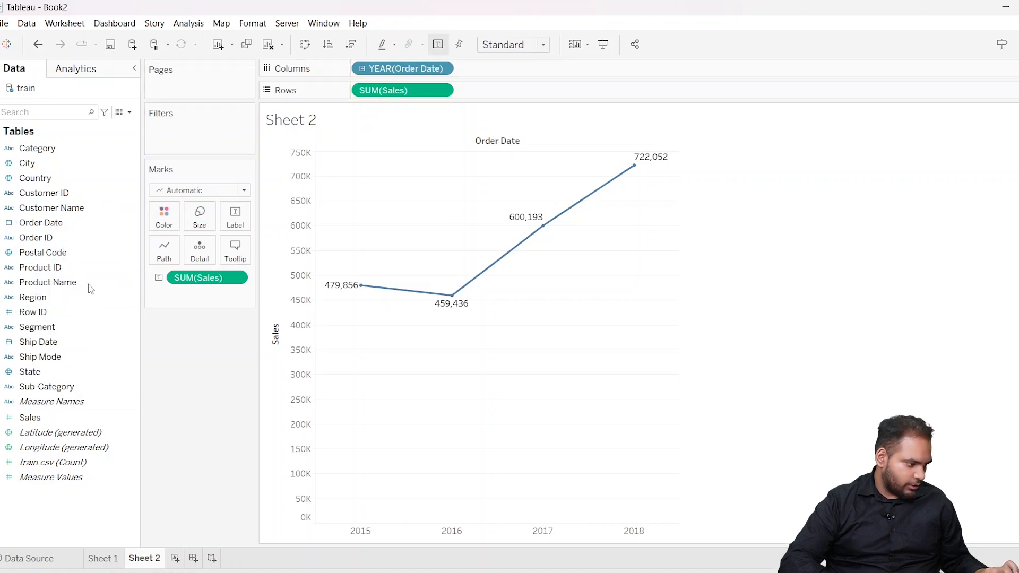
# Step: On a new worksheet, build a pie chart with slices coloured by Region and angles set by Sales
pyautogui.click(174, 558)
pyautogui.moveTo(113, 338); pyautogui.dragTo(208, 240)
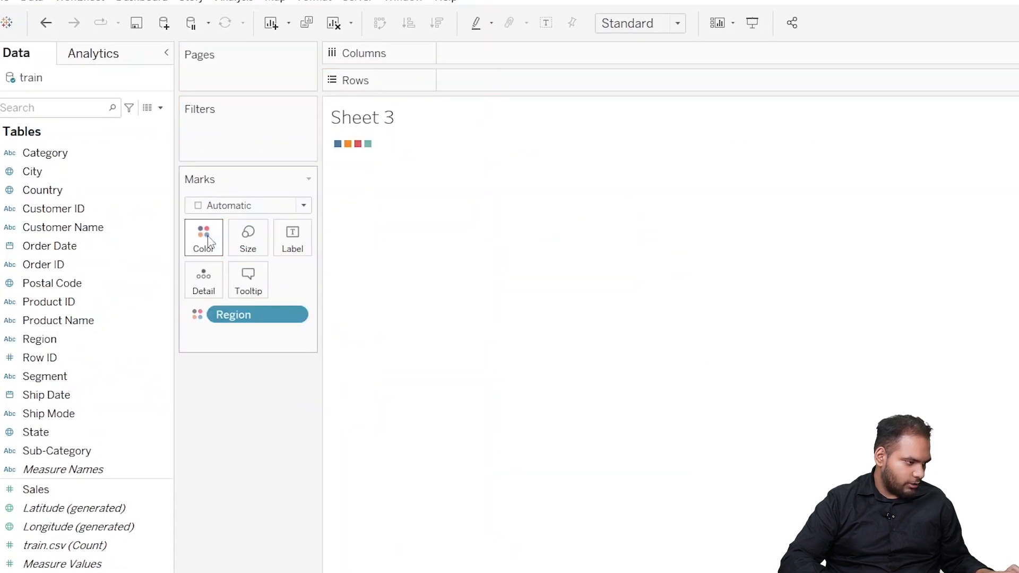
pyautogui.click(304, 205)
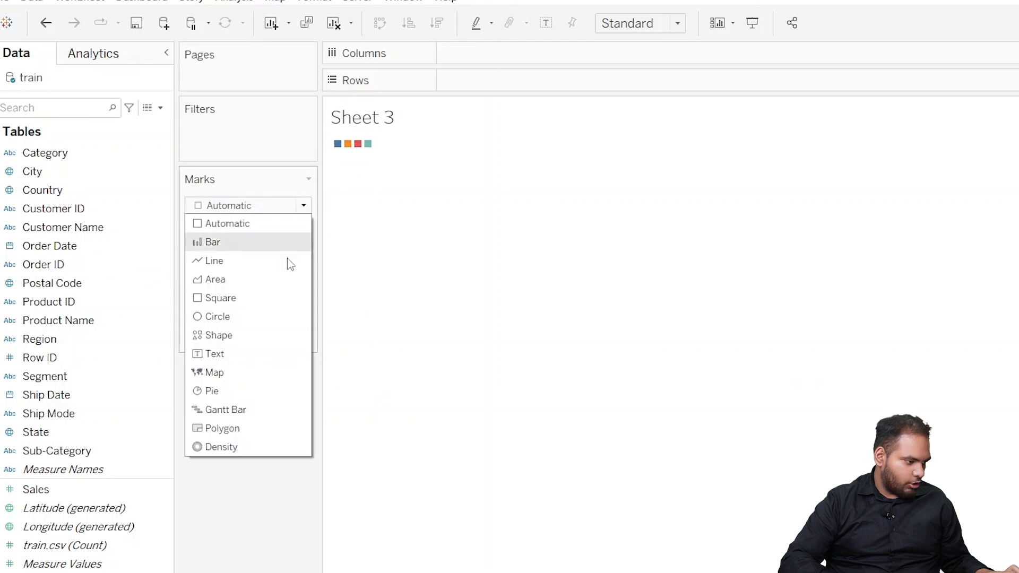
pyautogui.click(262, 392)
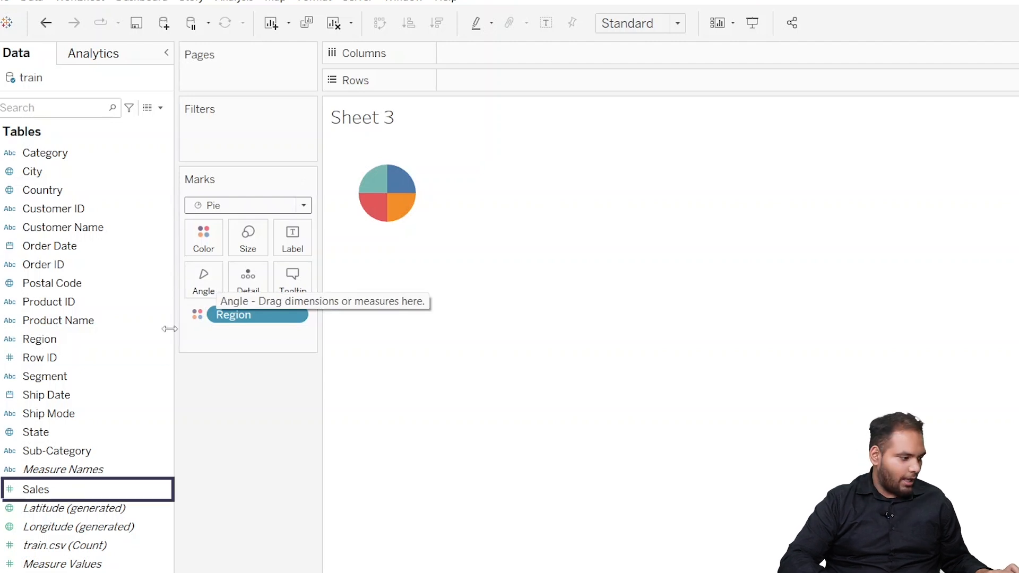
pyautogui.moveTo(134, 488); pyautogui.dragTo(205, 278)
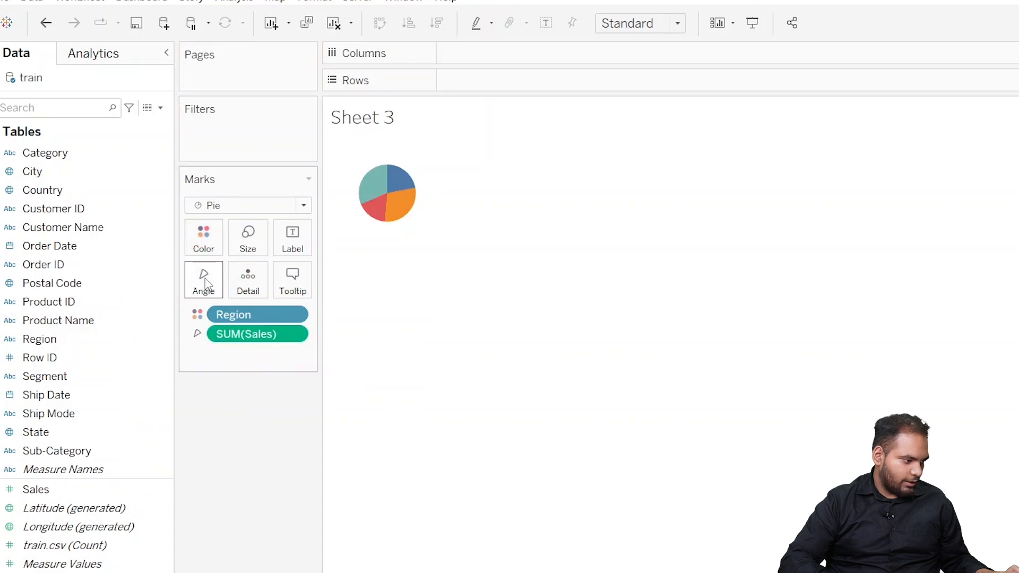
# Step: Enlarge the pie slightly and label its slices with their Sales values
pyautogui.click(249, 247)
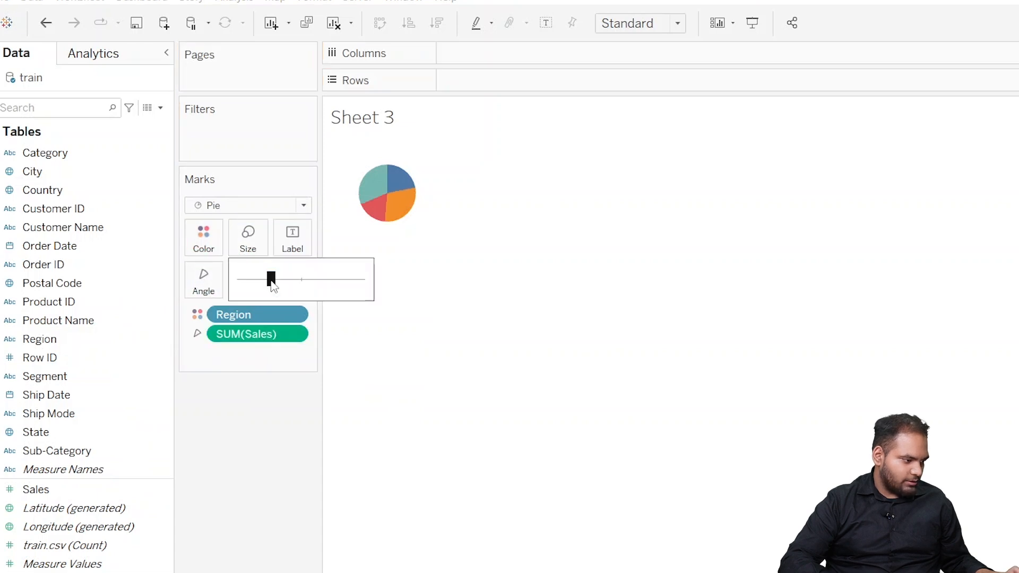
pyautogui.moveTo(305, 277); pyautogui.dragTo(288, 279)
pyautogui.click(247, 416)
pyautogui.moveTo(78, 493); pyautogui.dragTo(292, 241)
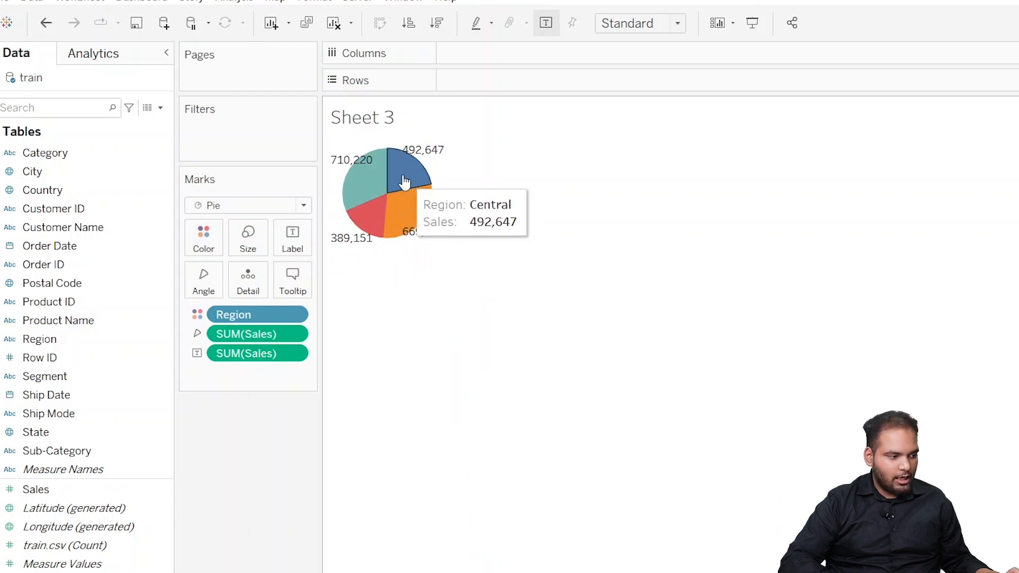
pyautogui.moveTo(444, 242)
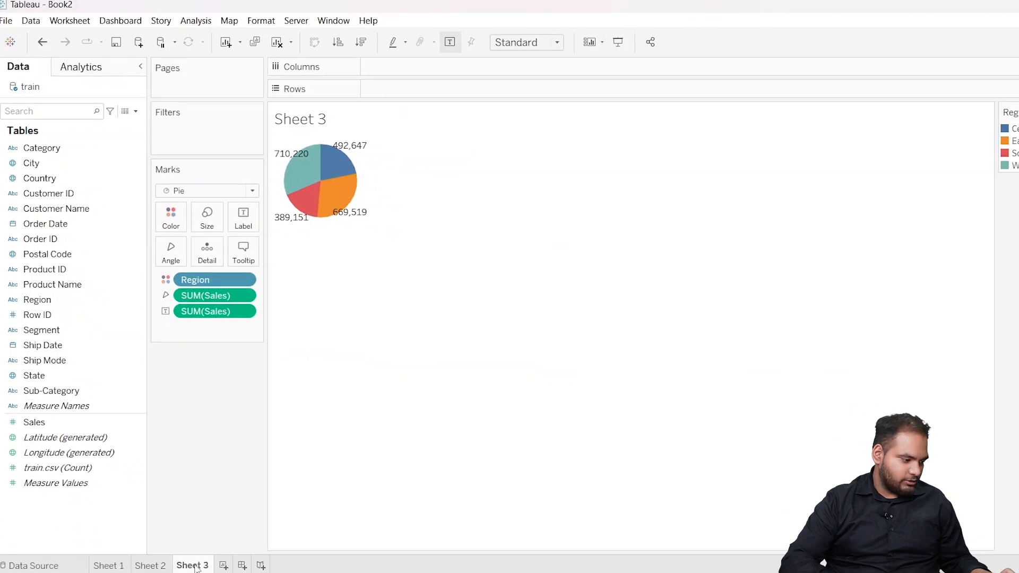
# Step: Create a dashboard, add the Sheet 1 bar chart, and place the Sheet 2 line chart across the full width above it
pyautogui.click(240, 566)
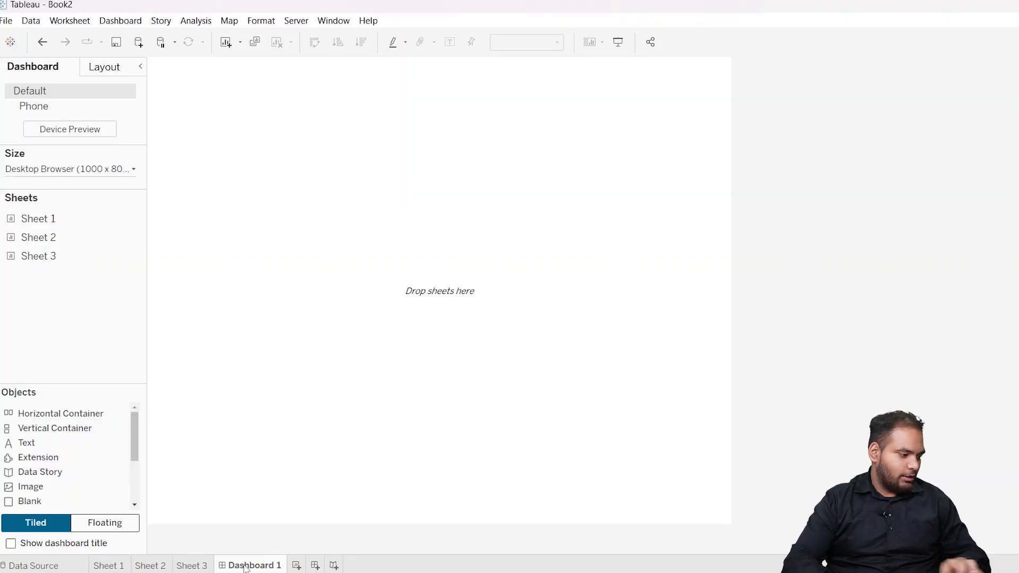
pyautogui.moveTo(77, 218); pyautogui.dragTo(133, 225)
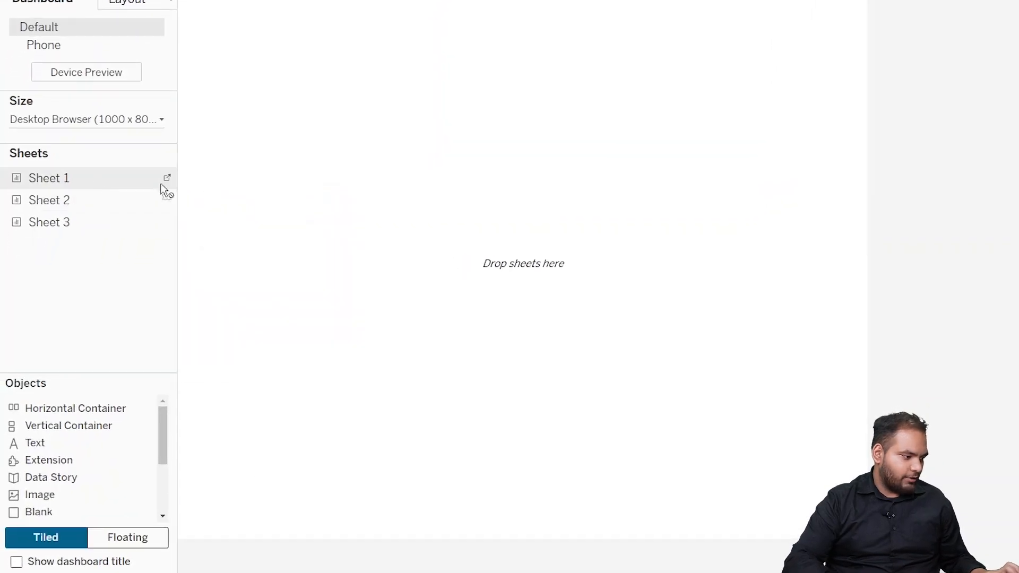
pyautogui.moveTo(162, 187); pyautogui.dragTo(282, 309)
pyautogui.moveTo(264, 375); pyautogui.dragTo(272, 322)
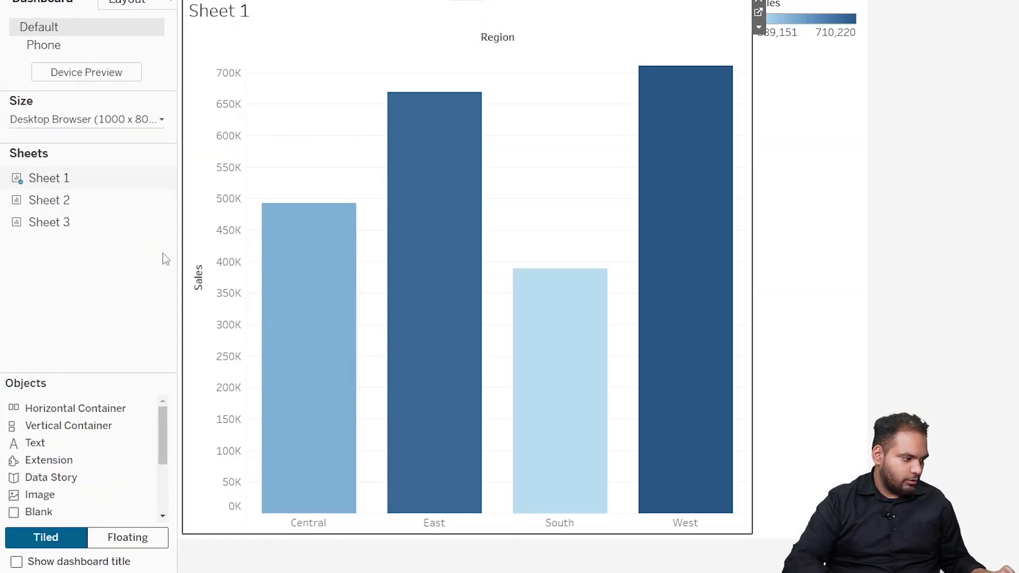
pyautogui.moveTo(96, 198); pyautogui.dragTo(751, 193)
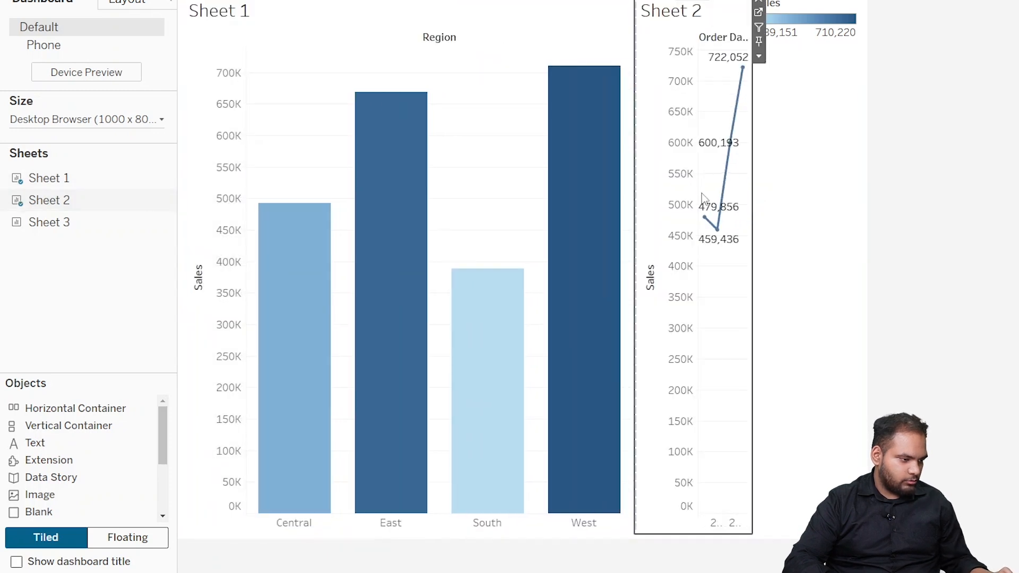
pyautogui.moveTo(695, 3); pyautogui.dragTo(576, 38)
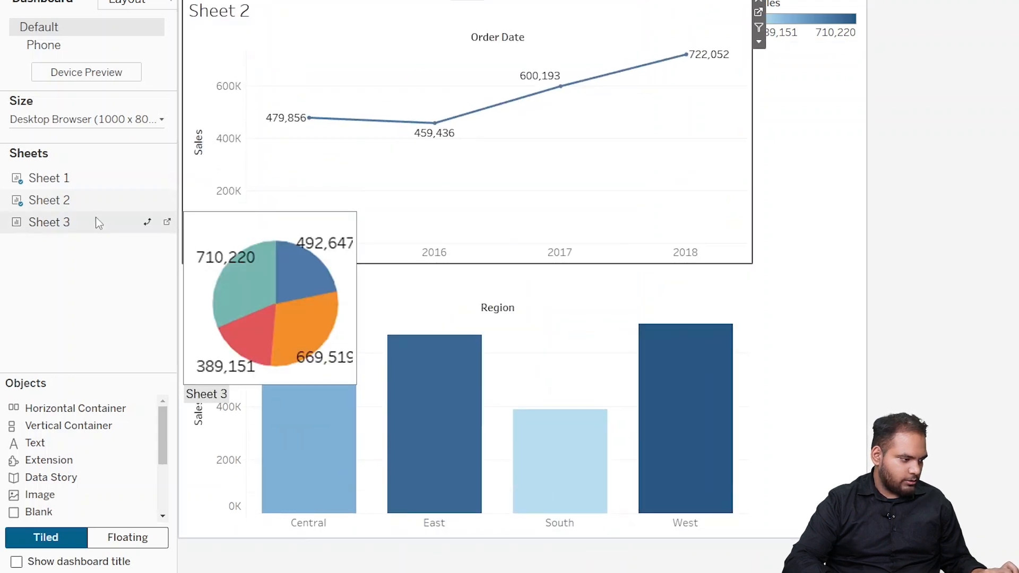
# Step: Add the Sheet 3 pie chart to the right of Sheet 1 and remove the Sales and Region legends from the dashboard
pyautogui.moveTo(165, 227); pyautogui.dragTo(632, 383)
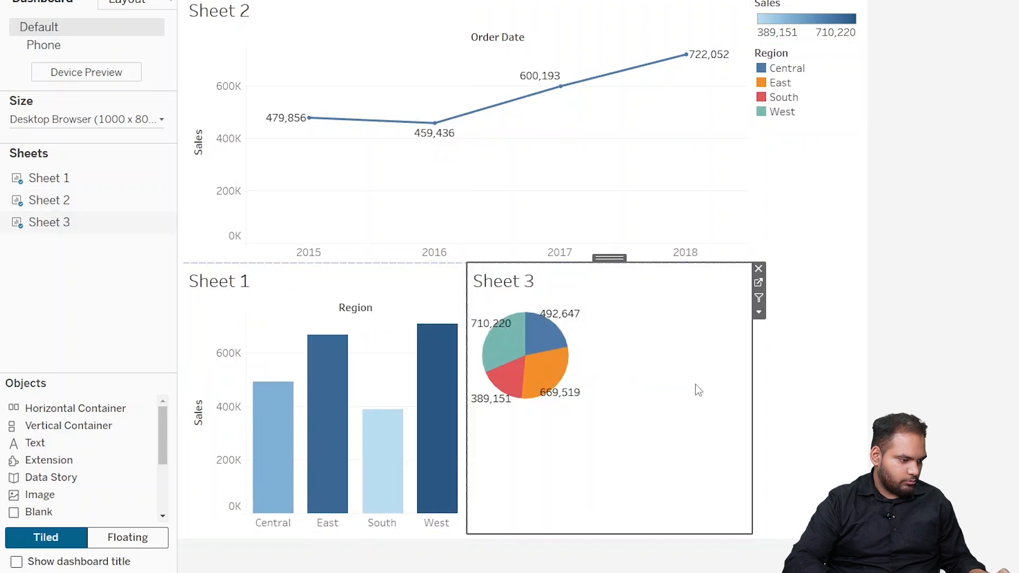
pyautogui.click(537, 318)
pyautogui.moveTo(537, 313); pyautogui.dragTo(634, 327)
pyautogui.click(725, 394)
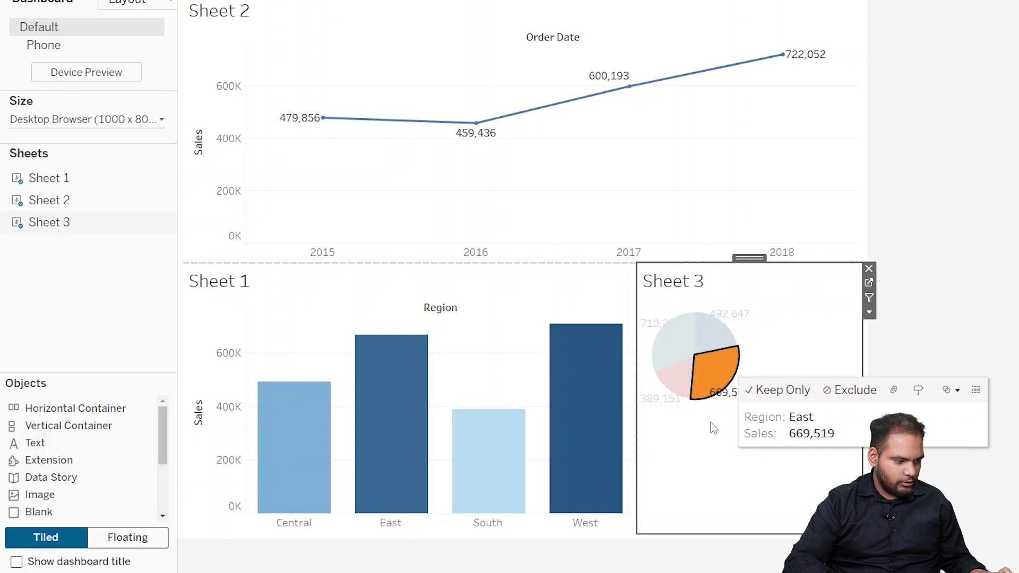
pyautogui.click(715, 408)
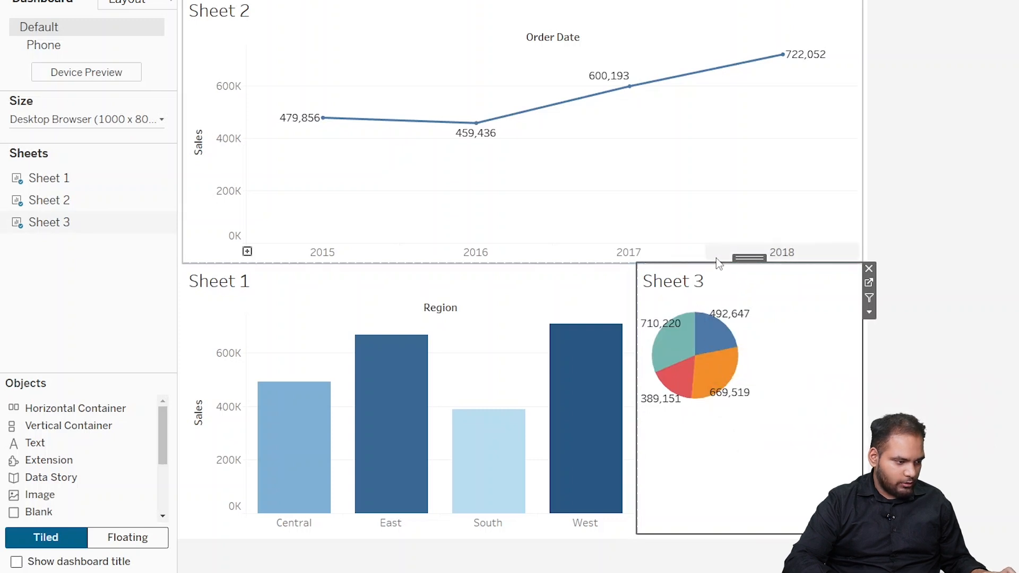
# Step: Make the Sheet 2 line chart slightly taller by lowering the boundary between it and the two charts below
pyautogui.moveTo(713, 263); pyautogui.dragTo(717, 282)
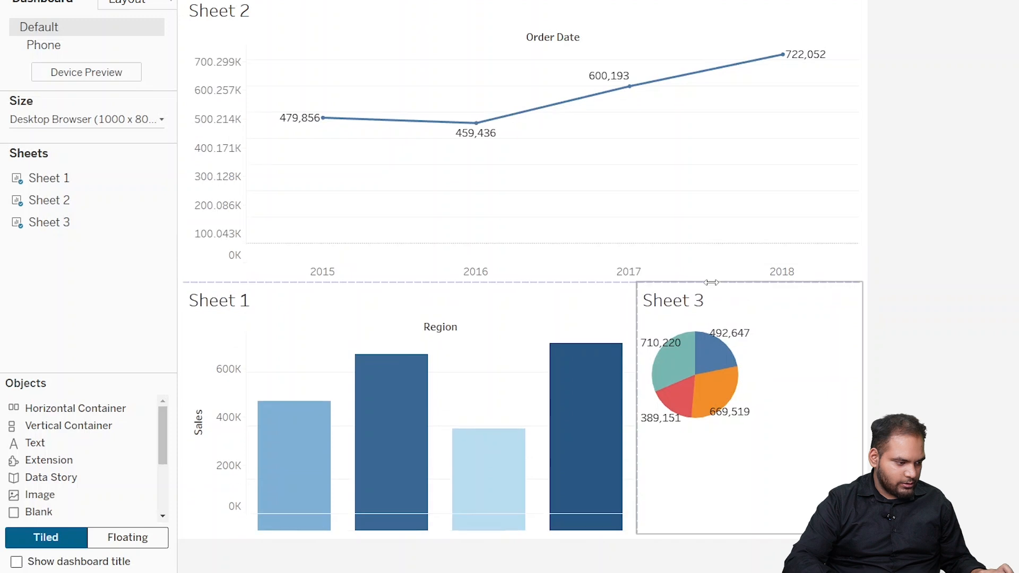
pyautogui.click(850, 478)
pyautogui.click(963, 448)
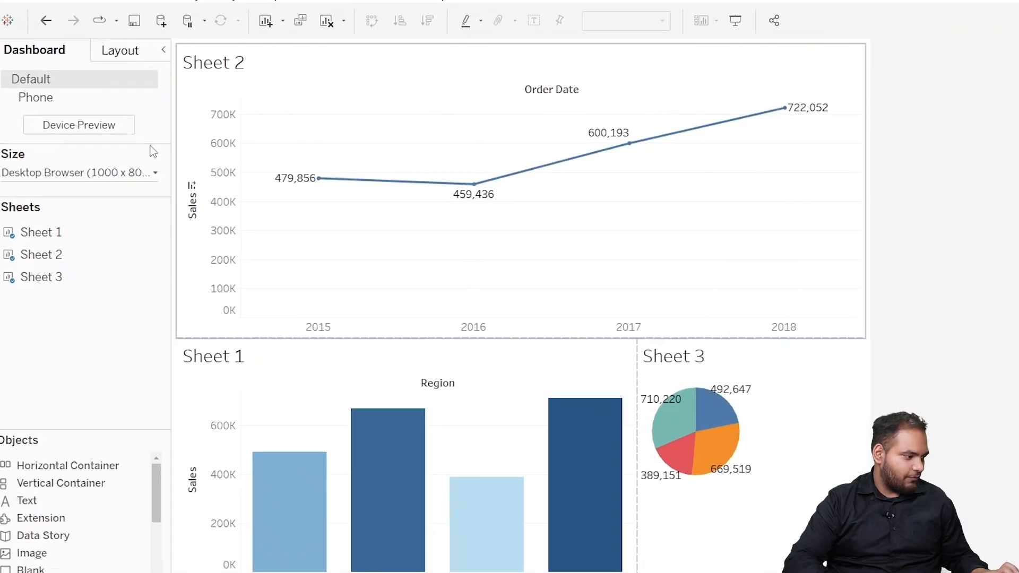
# Step: Preview the dashboard on the Desktop device type with the Generic Desktop Monitor (1920 x 1080) model and add a desktop layout
pyautogui.click(77, 132)
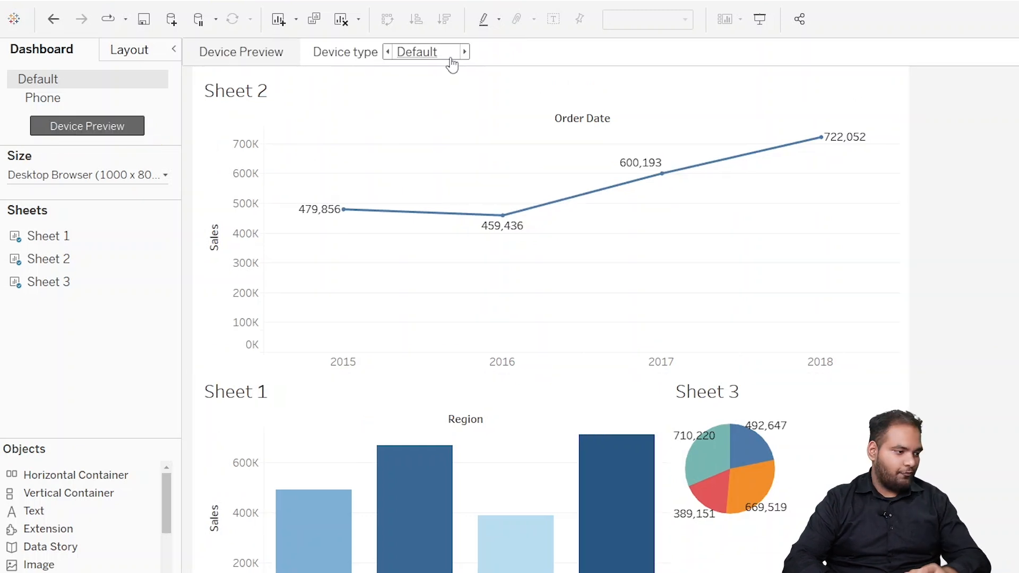
pyautogui.click(464, 52)
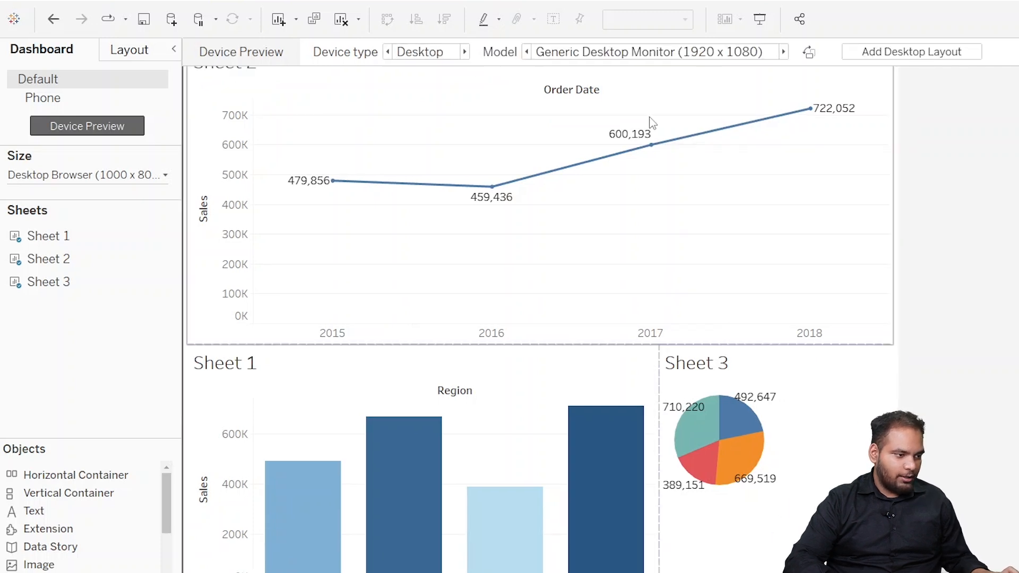
pyautogui.click(887, 58)
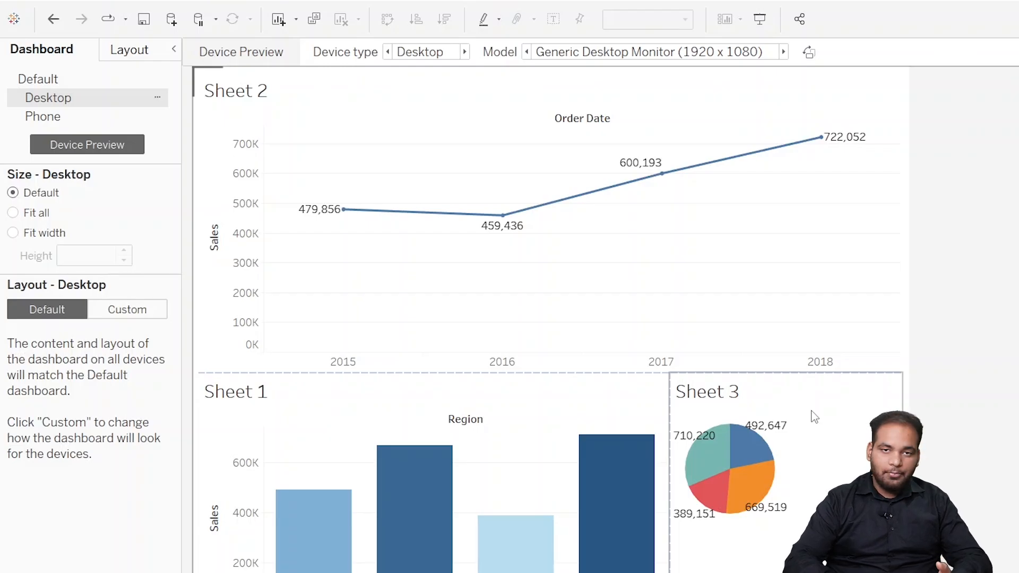
# Step: Preview the dashboard on the Tablet device type with the Generic Tablet (1024 x 768) model and add a tablet layout
pyautogui.click(465, 52)
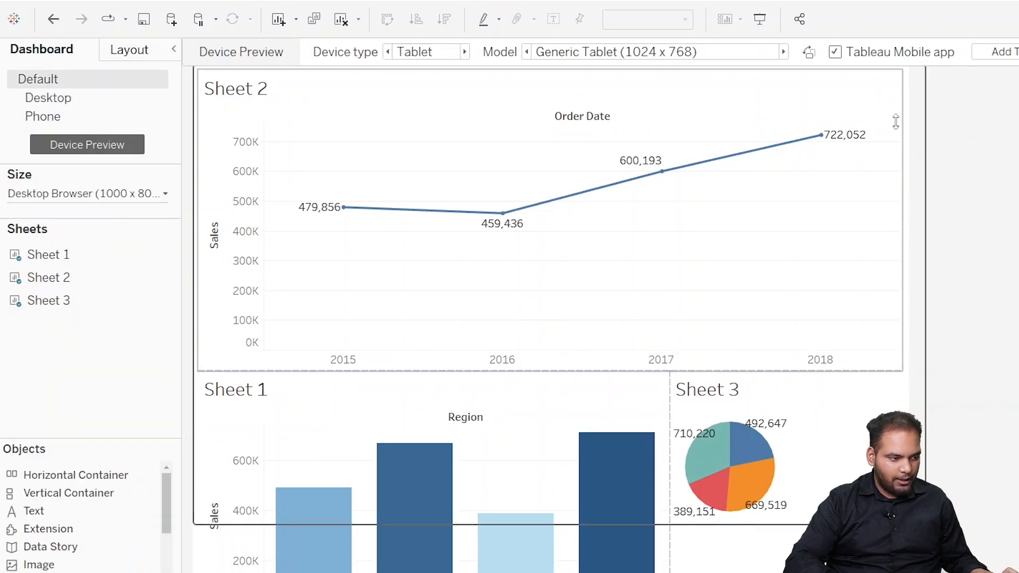
pyautogui.click(1008, 53)
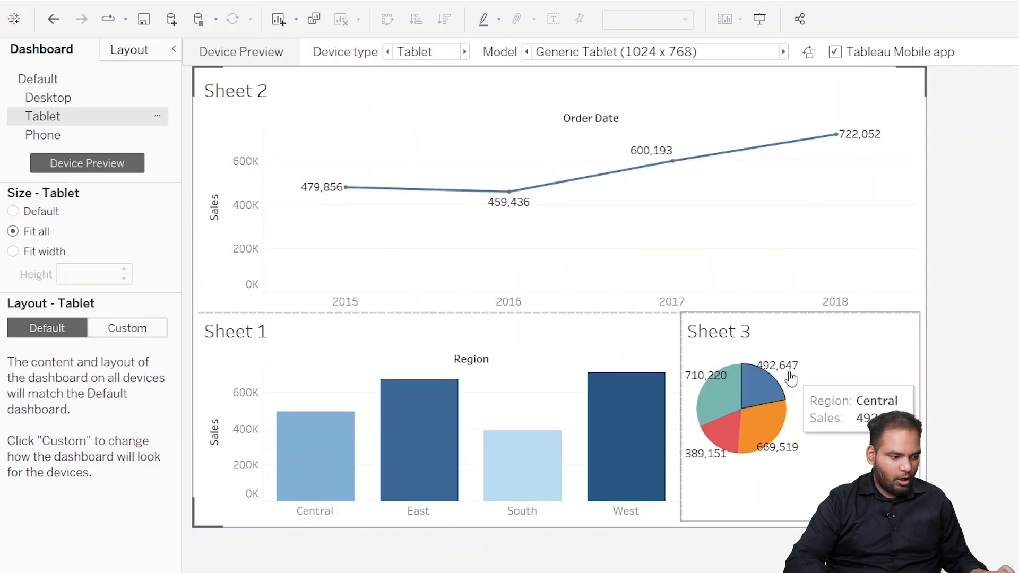
pyautogui.click(790, 374)
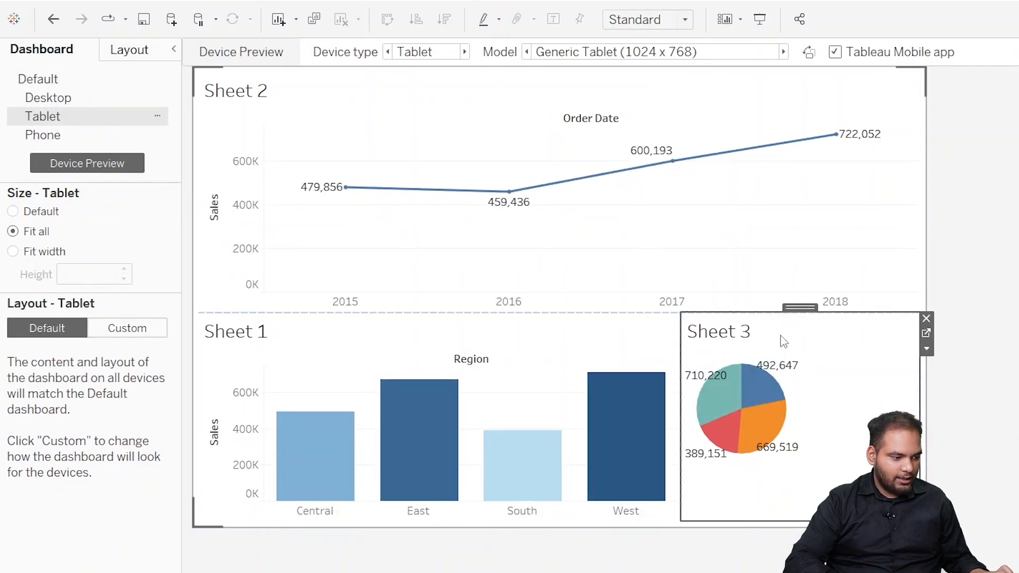
# Step: Move the Sheet 3 pie chart to the left of the Sheet 2 line chart in a custom tablet layout
pyautogui.moveTo(799, 305); pyautogui.dragTo(251, 146)
pyautogui.click(664, 260)
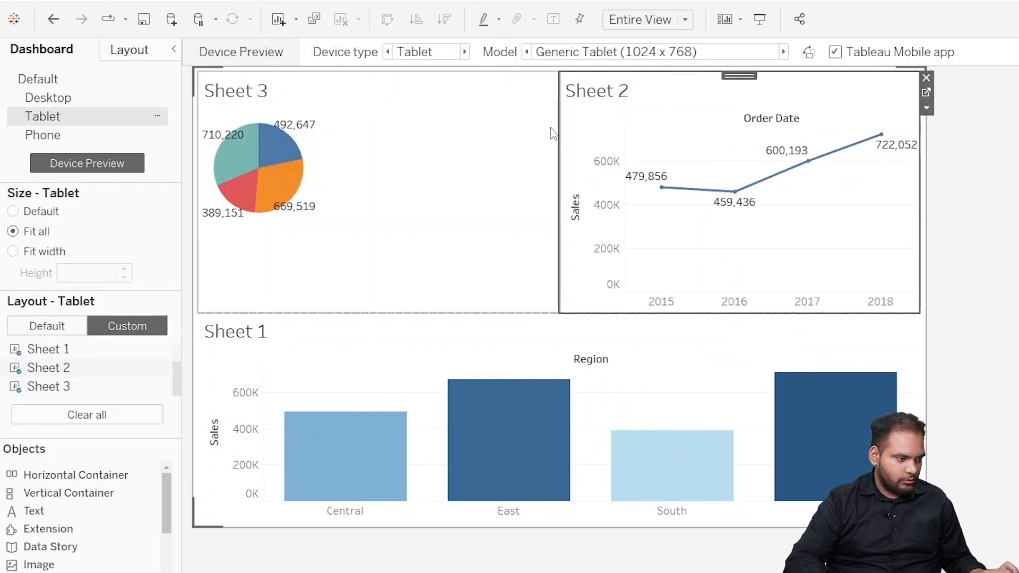
# Step: Narrow the Sheet 3 pie chart to about half its width and raise the boundary above Sheet 1 slightly
pyautogui.click(459, 311)
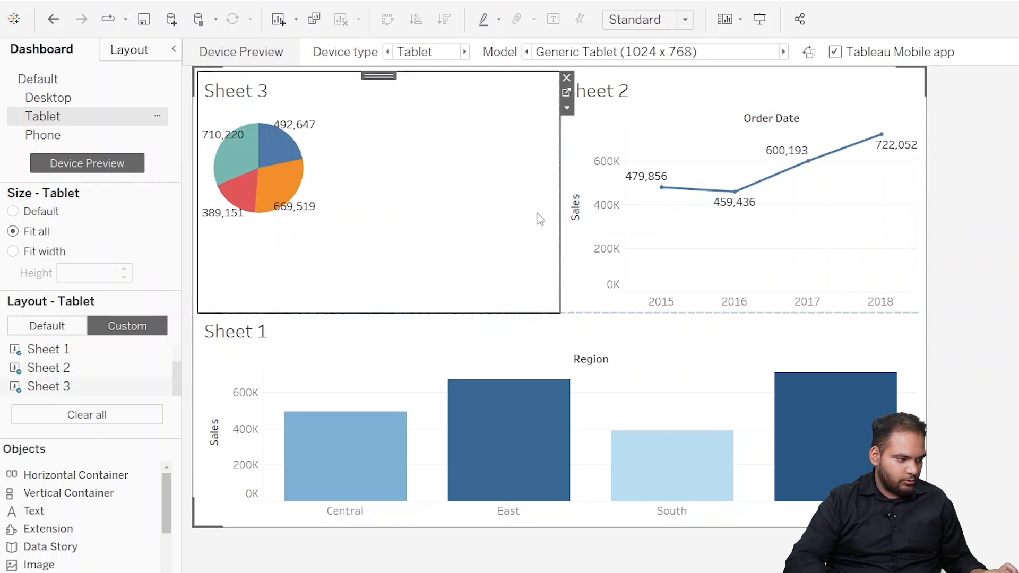
pyautogui.moveTo(555, 200); pyautogui.dragTo(367, 198)
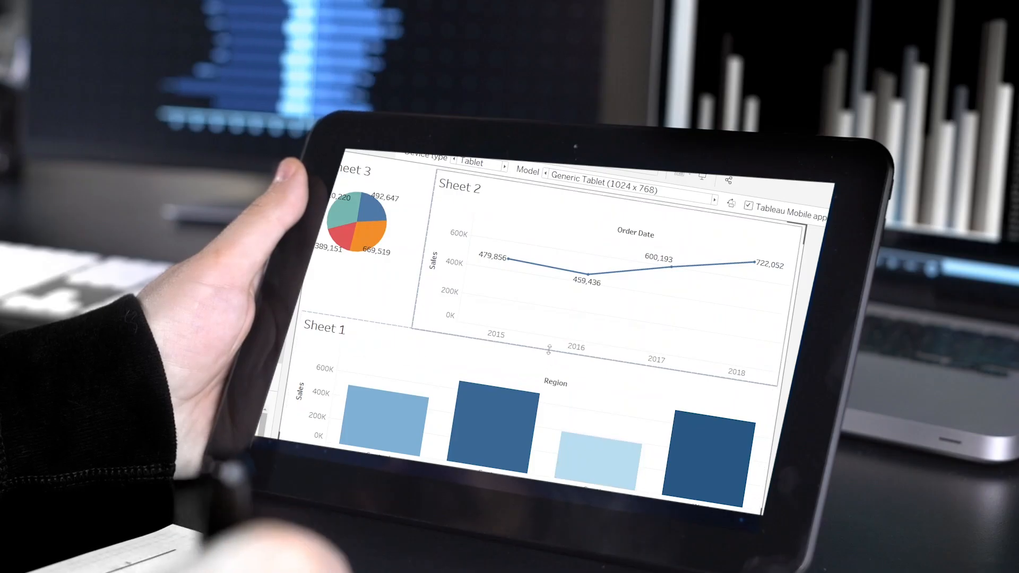
pyautogui.moveTo(550, 351); pyautogui.dragTo(552, 335)
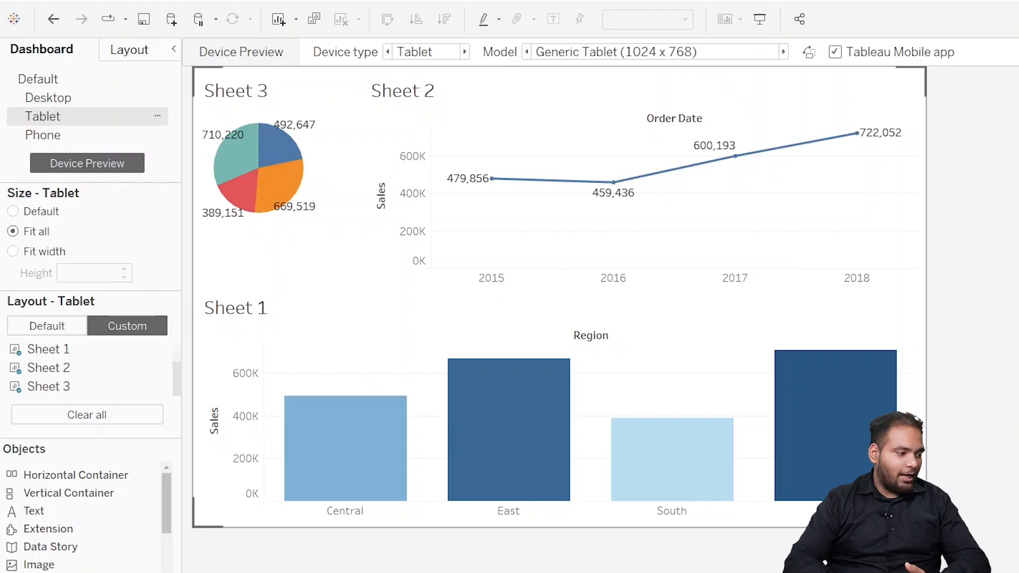
# Step: Preview the dashboard on the Phone device type with the Generic Phone (375 x 667) model and unlock the phone layout for editing
pyautogui.moveTo(296, 191)
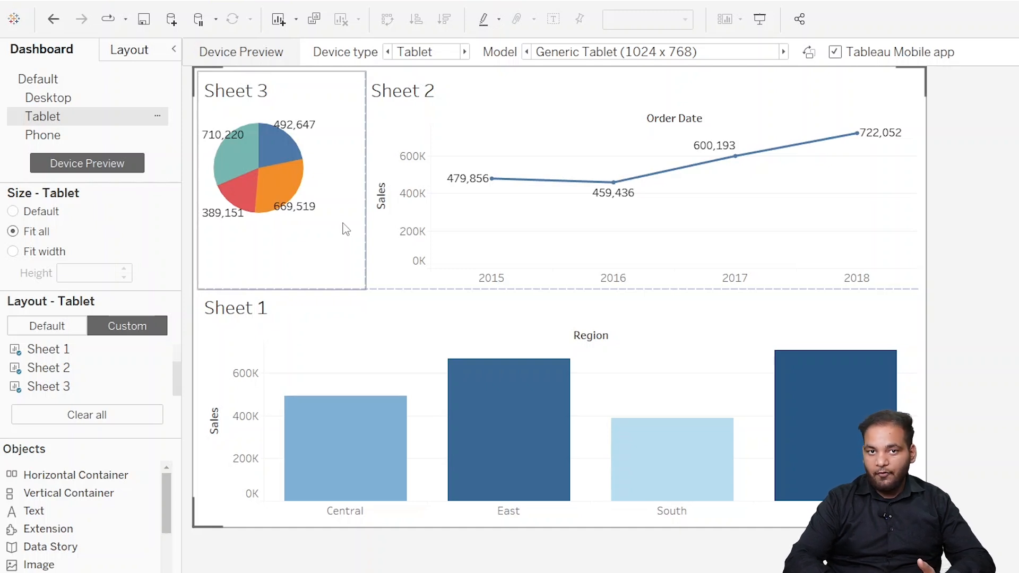
pyautogui.click(465, 51)
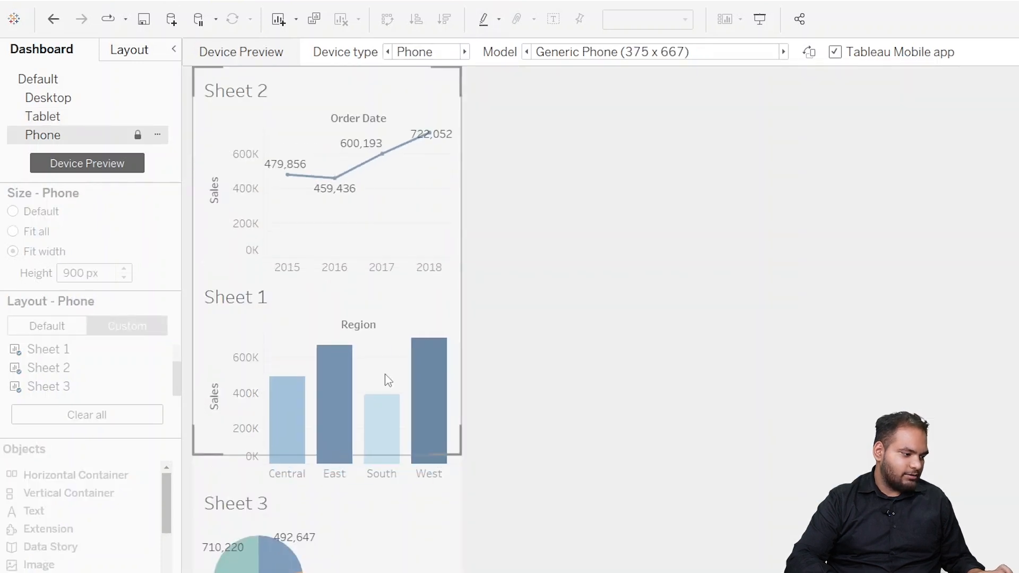
pyautogui.click(851, 57)
pyautogui.click(843, 60)
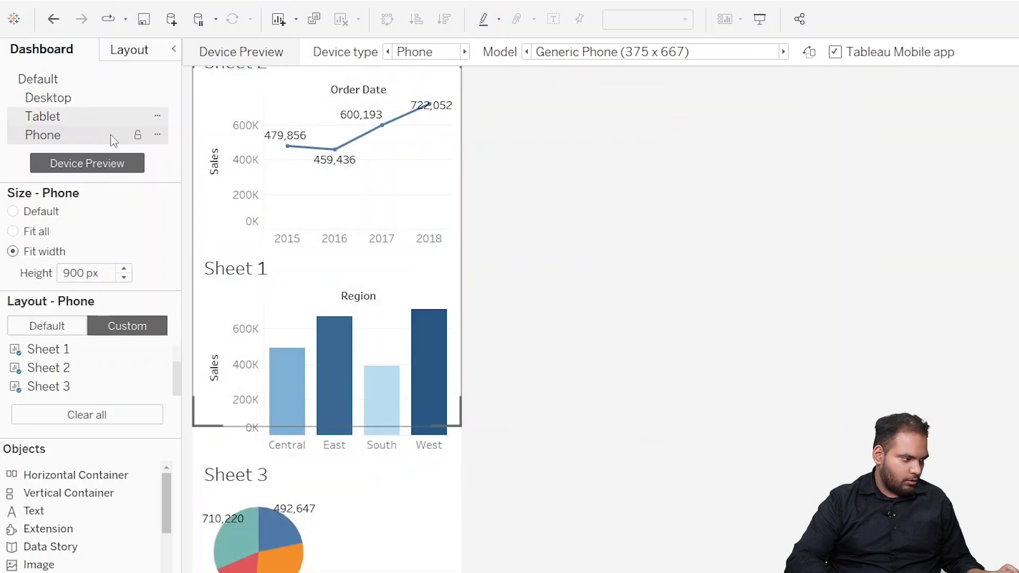
# Step: Turn off the device preview while keeping the phone layout open, leaving no chart selected
pyautogui.click(125, 167)
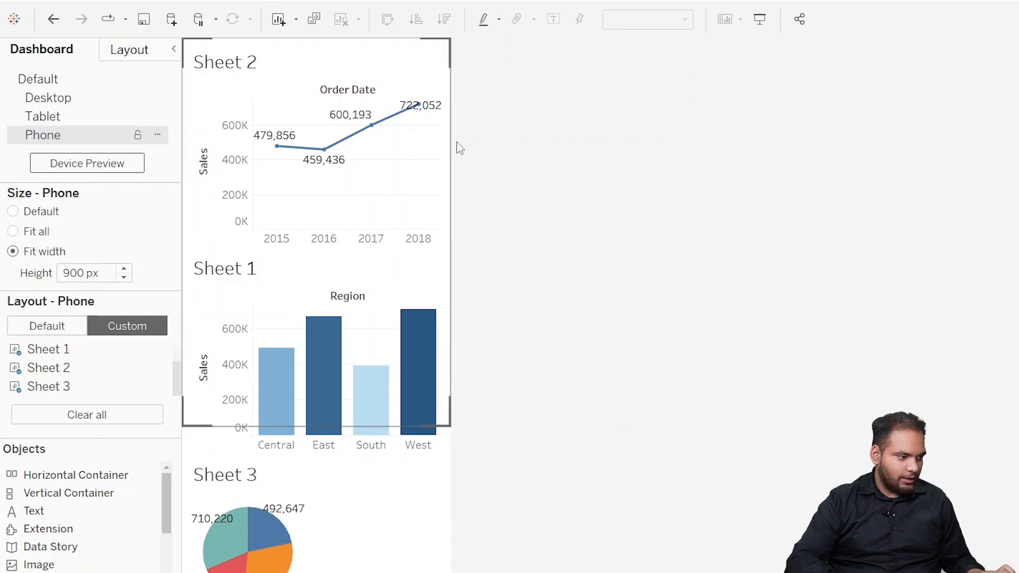
pyautogui.click(412, 126)
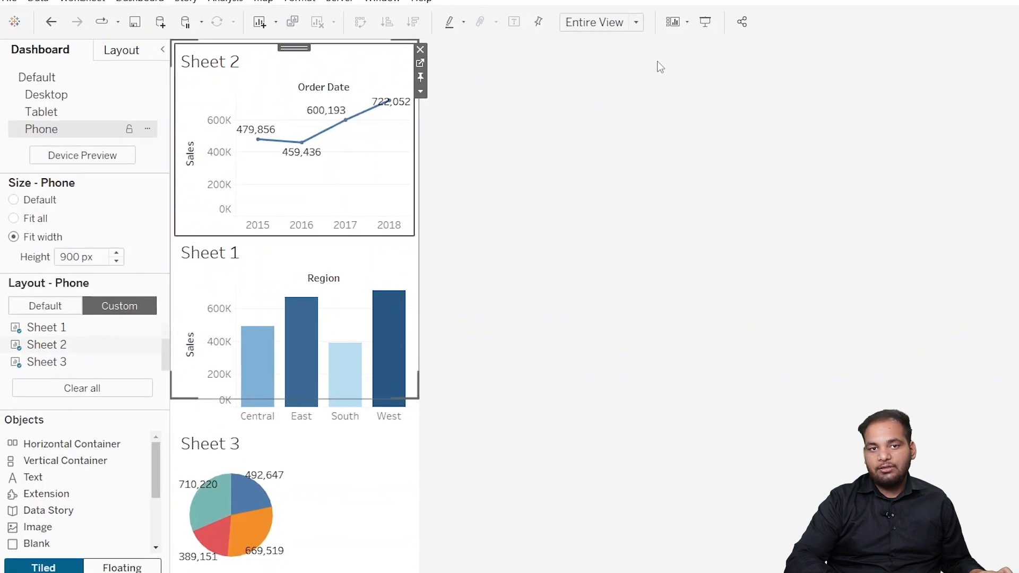
pyautogui.click(660, 67)
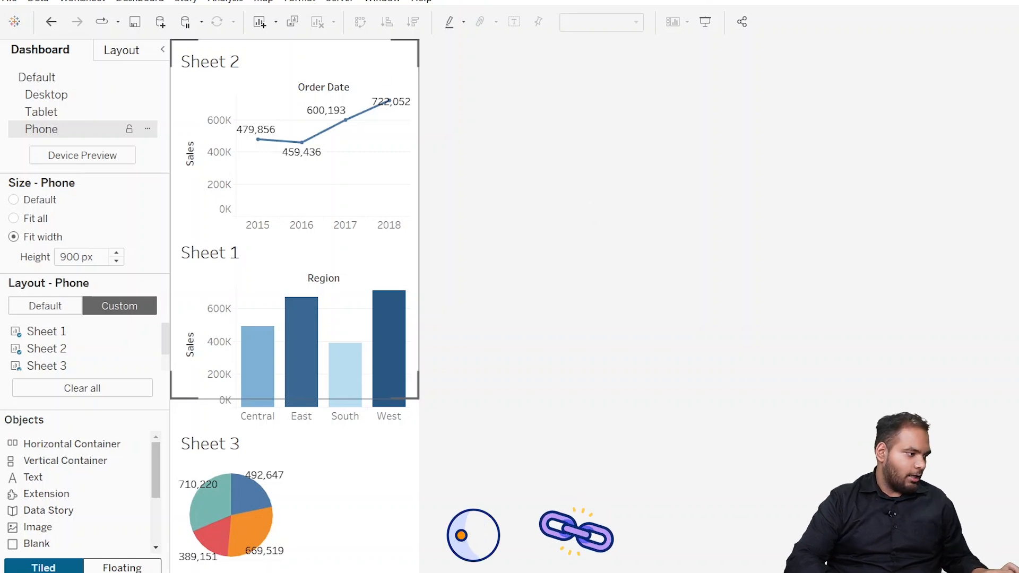
# Step: Save the workbook as "sales data" in Tableau Workbook (*.twb) format in the Workbooks folder
pyautogui.click(9, 1)
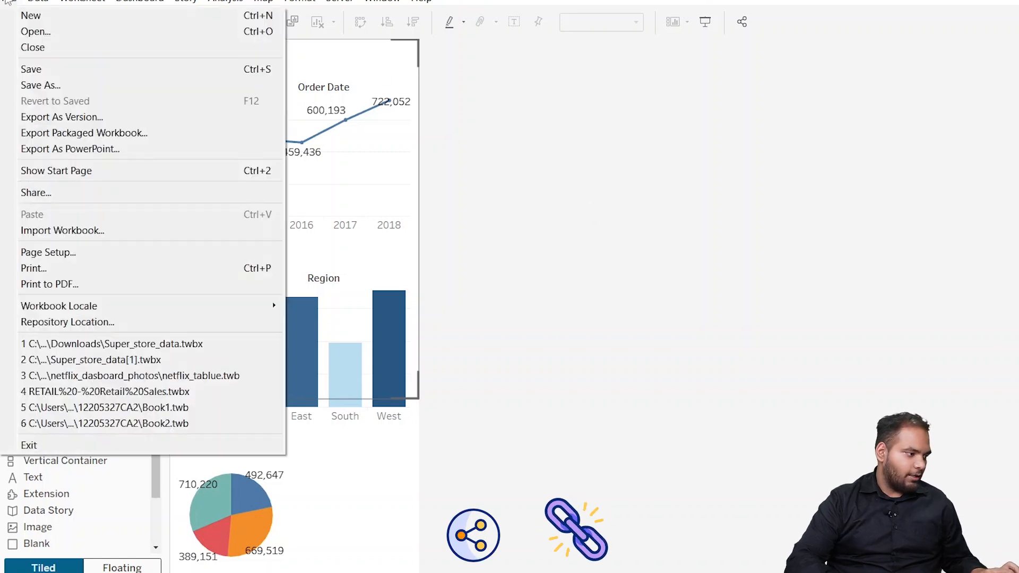
pyautogui.click(120, 87)
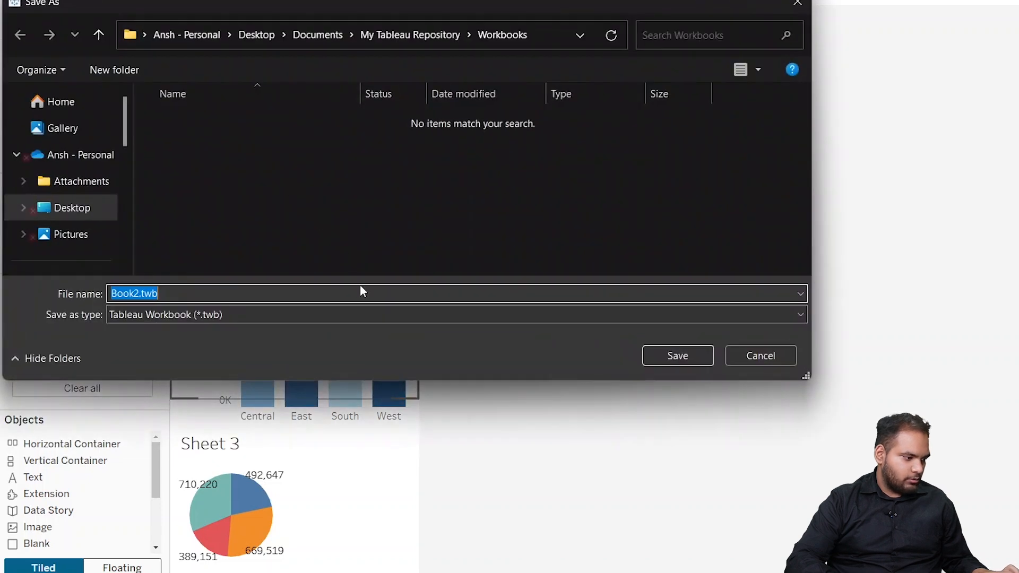
pyautogui.write('sales data')
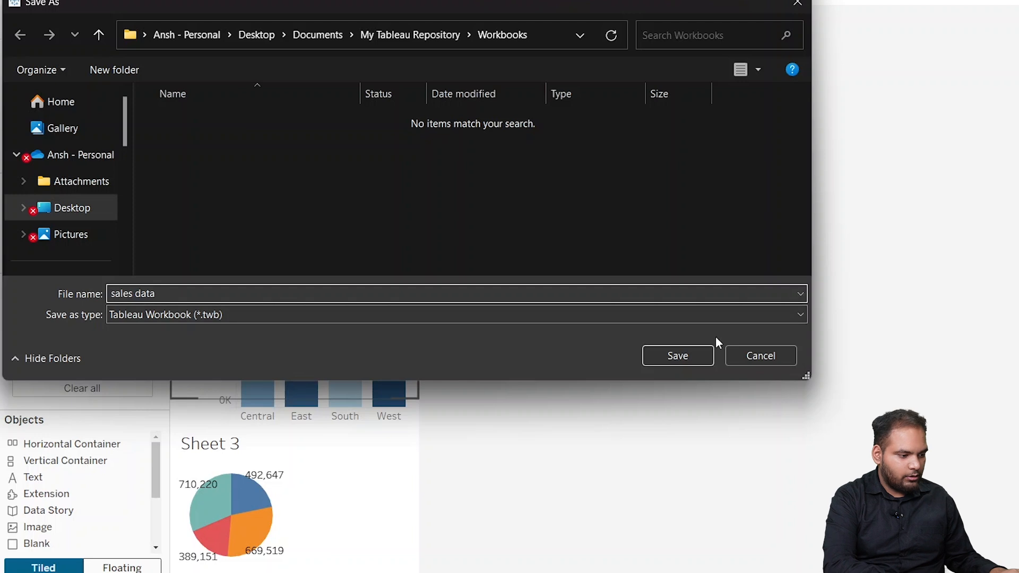
pyautogui.click(689, 353)
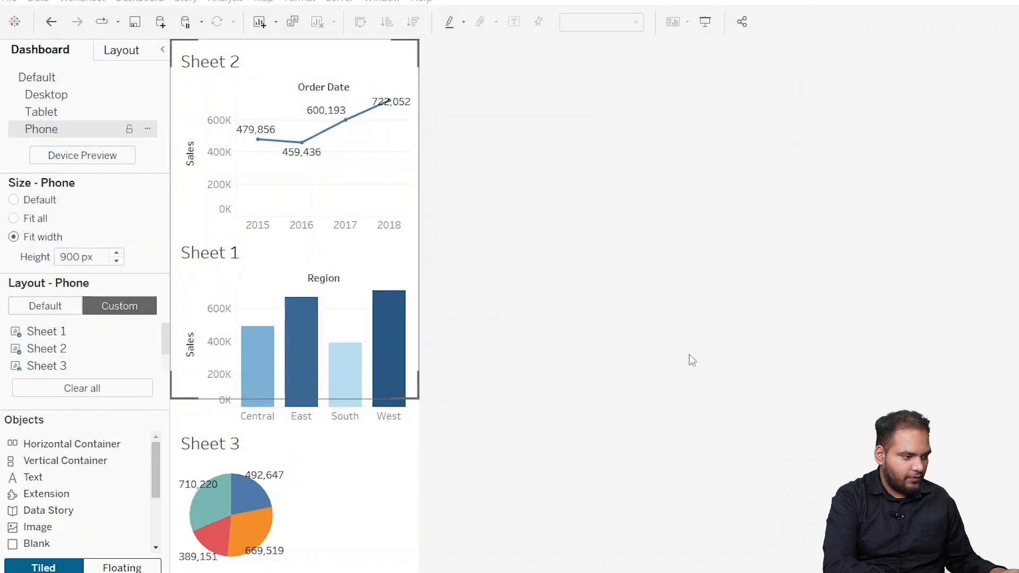
# Step: Open the options for sharing the workbook via Tableau Server or Tableau Cloud
pyautogui.click(741, 21)
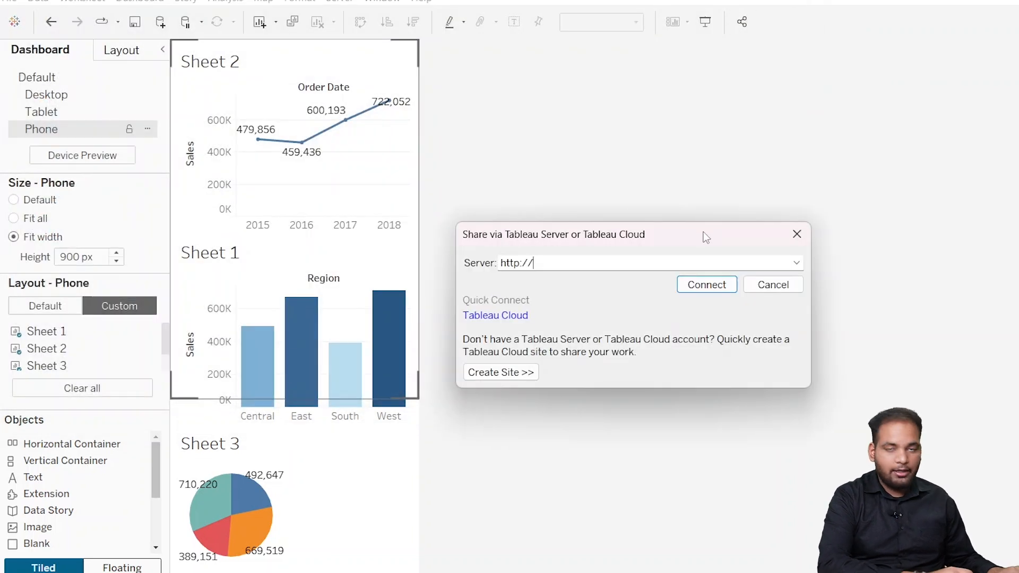